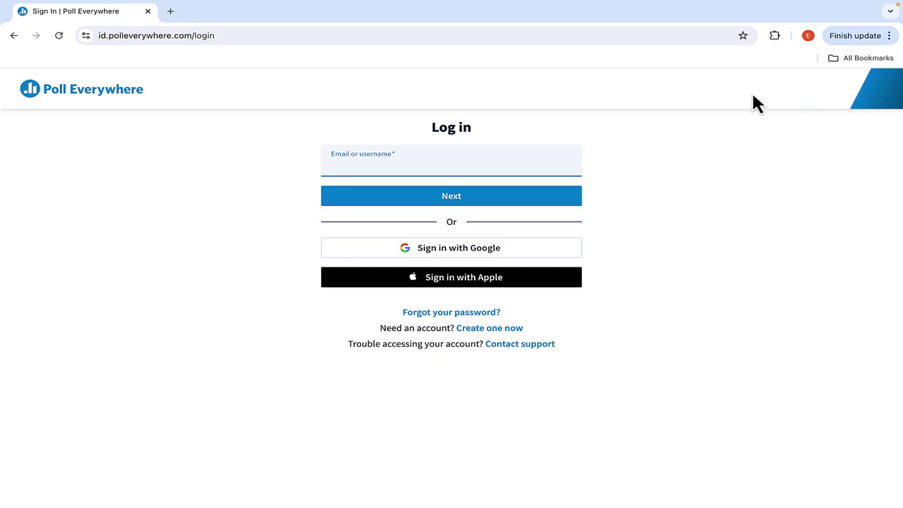
Sign in with the saved account email through the San Francisco State University login
left_click(501, 162)
left_click(455, 184)
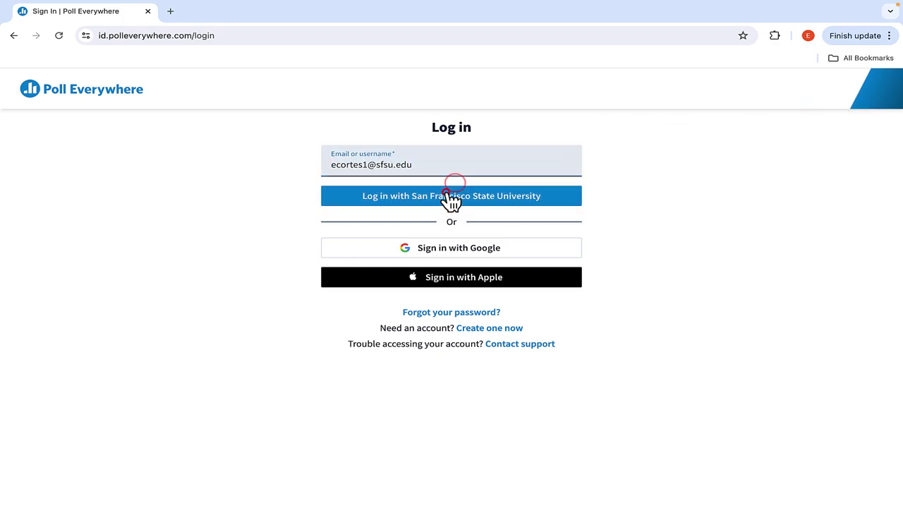
left_click(451, 197)
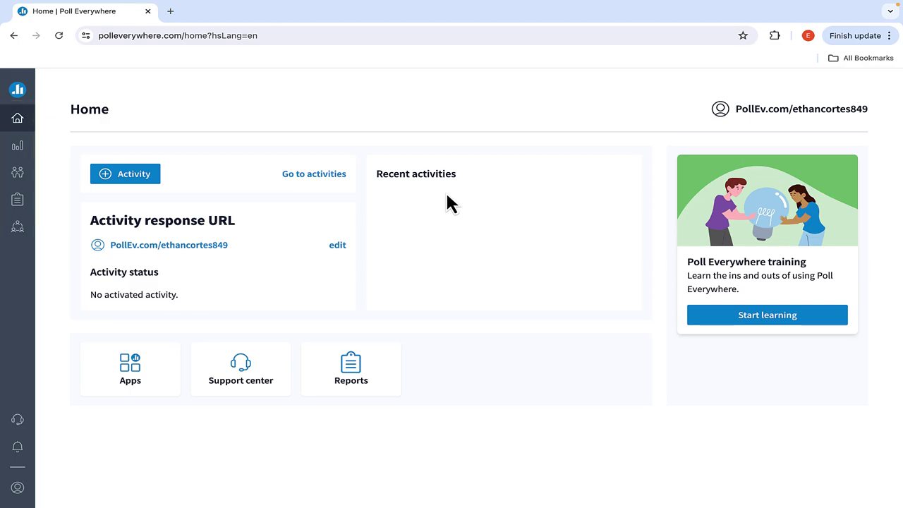
left_click(21, 150)
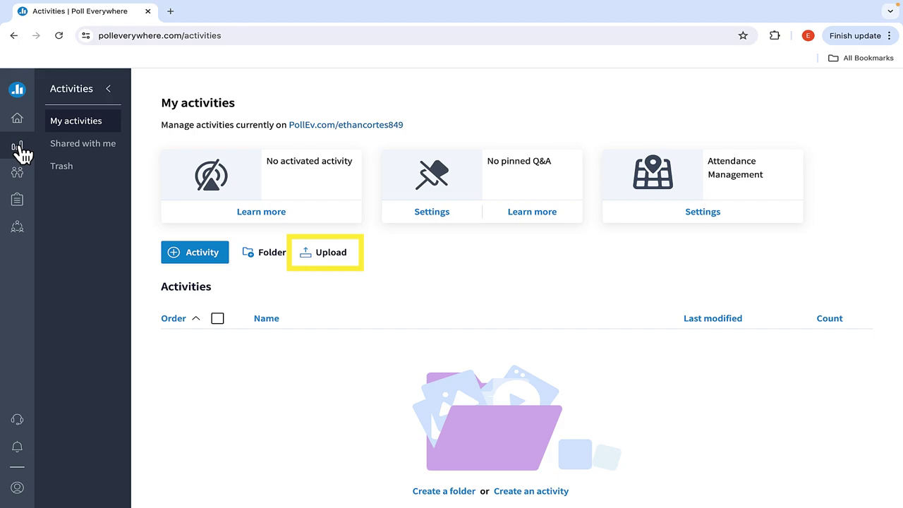
left_click(17, 174)
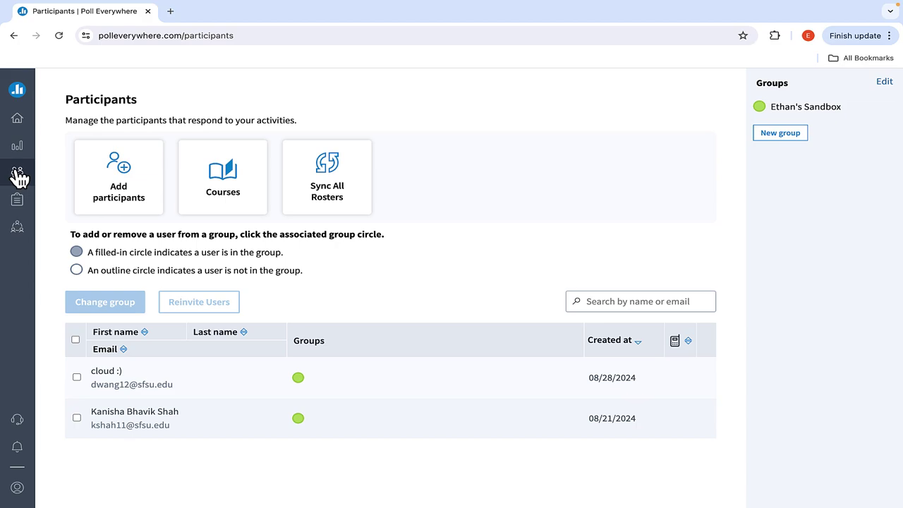
left_click(17, 199)
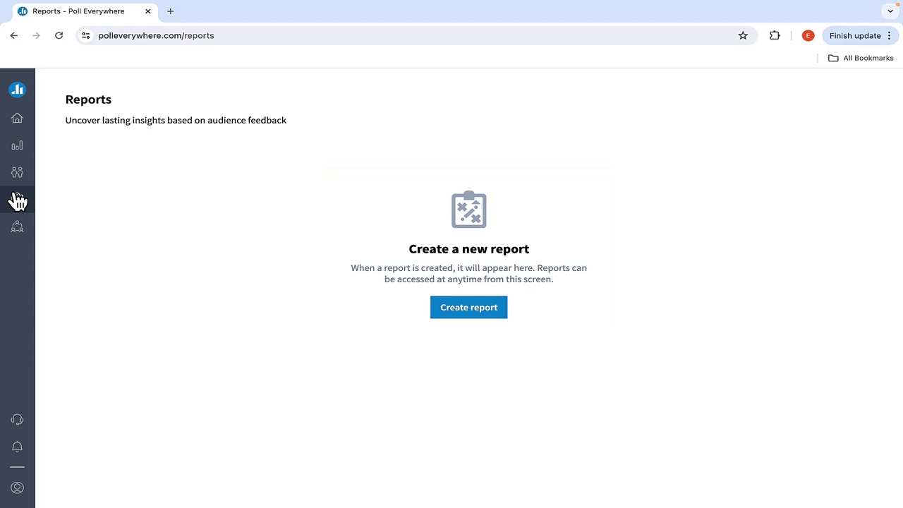
left_click(17, 226)
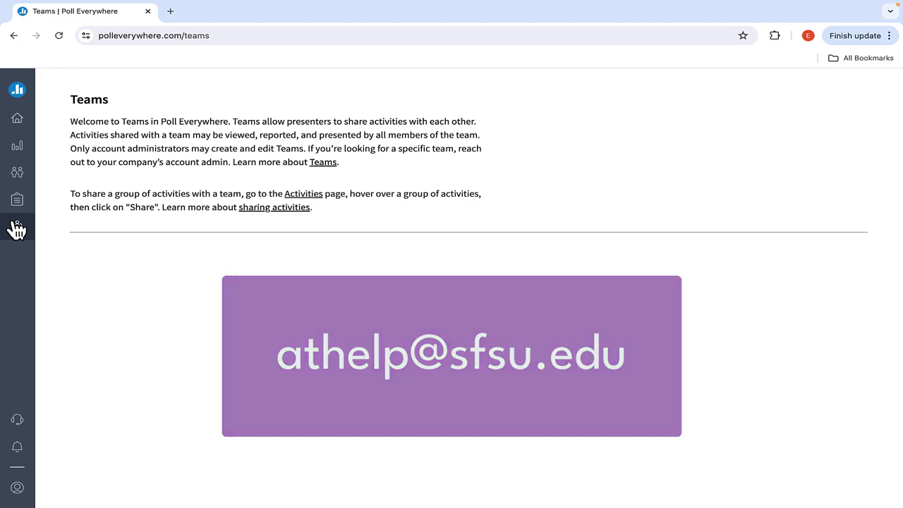
left_click(18, 120)
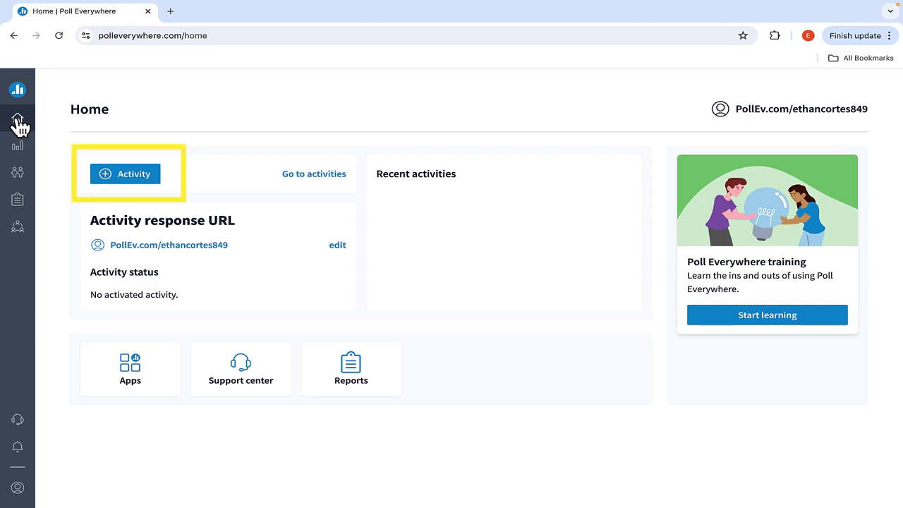
Start a new activity and choose the Multiple choice type from the extra activity types
left_click(118, 171)
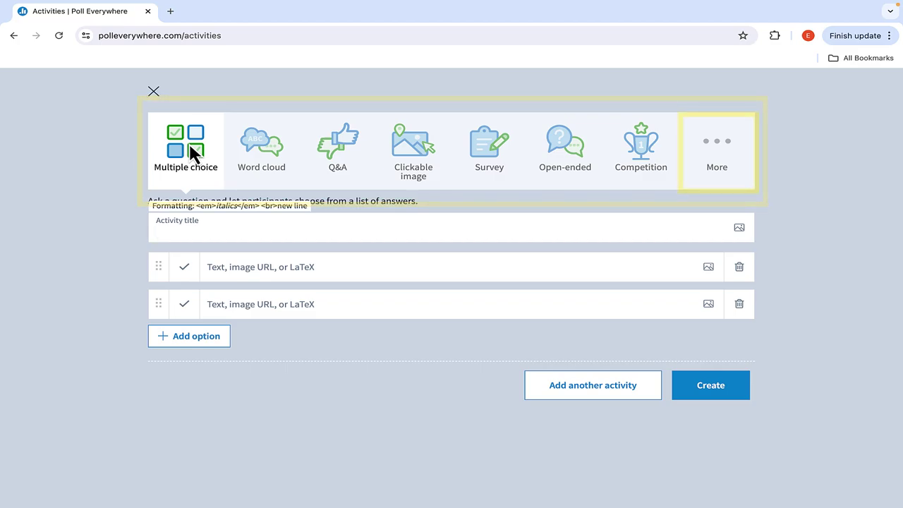
left_click(731, 128)
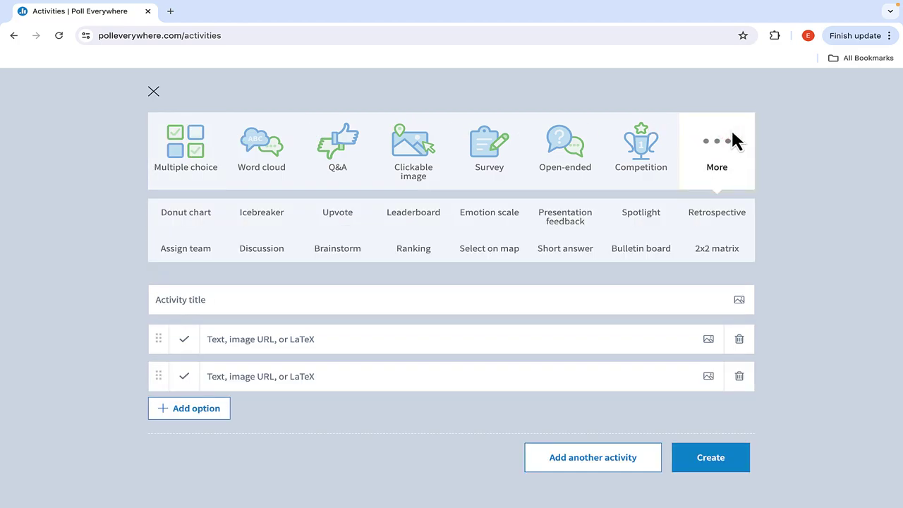
left_click(192, 148)
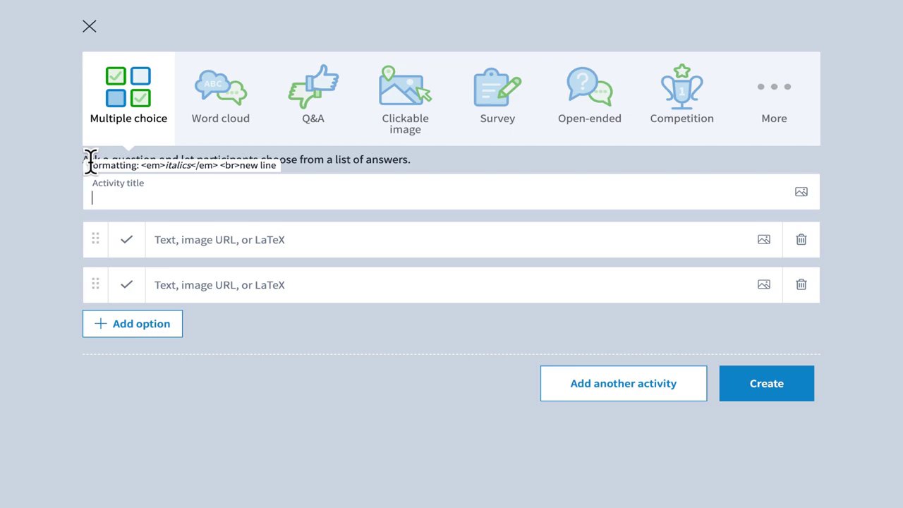
Paste 'What will you use Poll Everywhere for?' as the title and add two more answer options
type("What will you use Poll Everywhere for?")
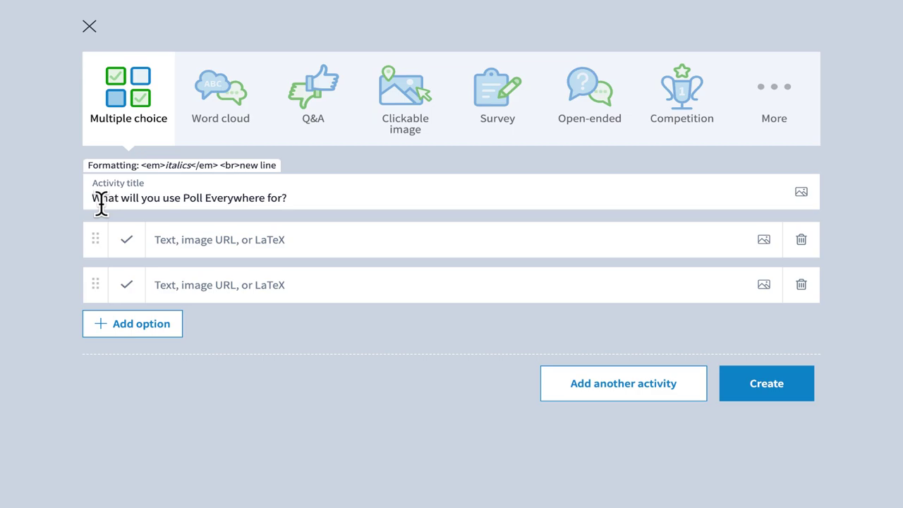
left_click(121, 330)
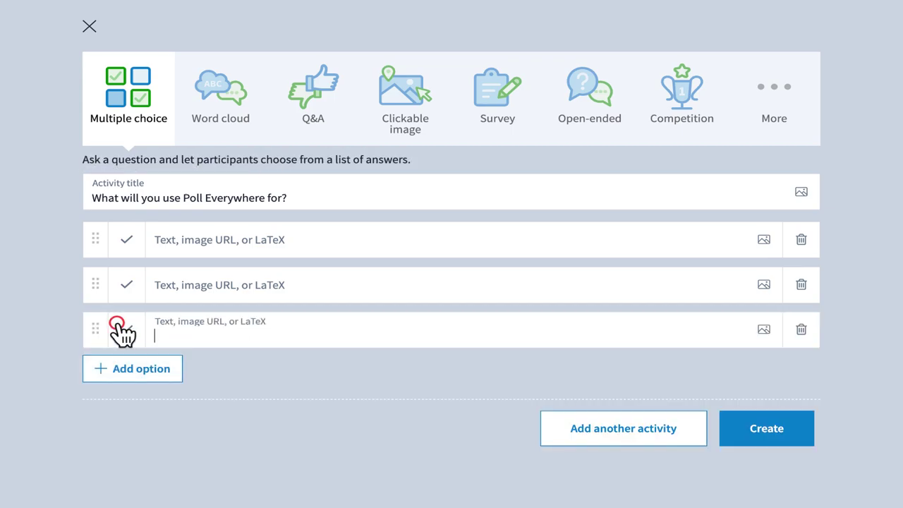
left_click(161, 383)
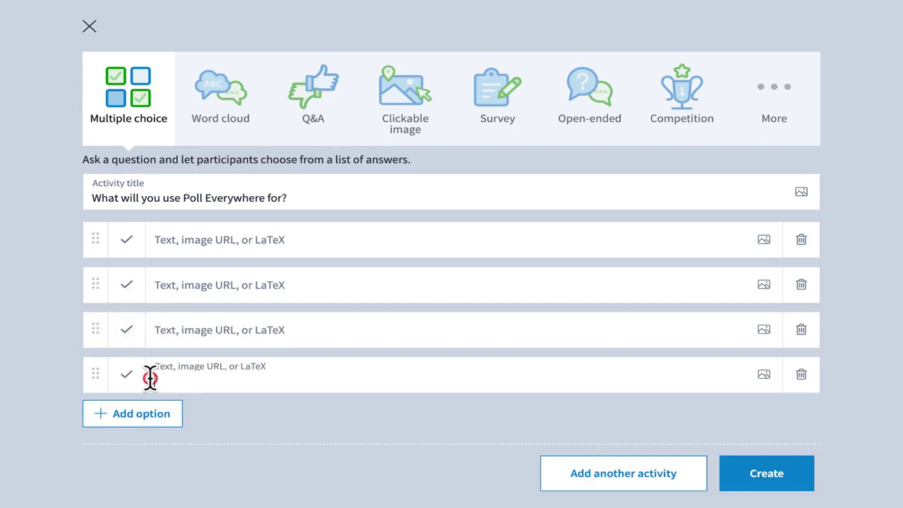
Fill the options with attendance, Class participation, Pop Quiz and Im not sure yet, then create the poll
left_click(196, 244)
left_click(244, 277)
left_click(244, 279)
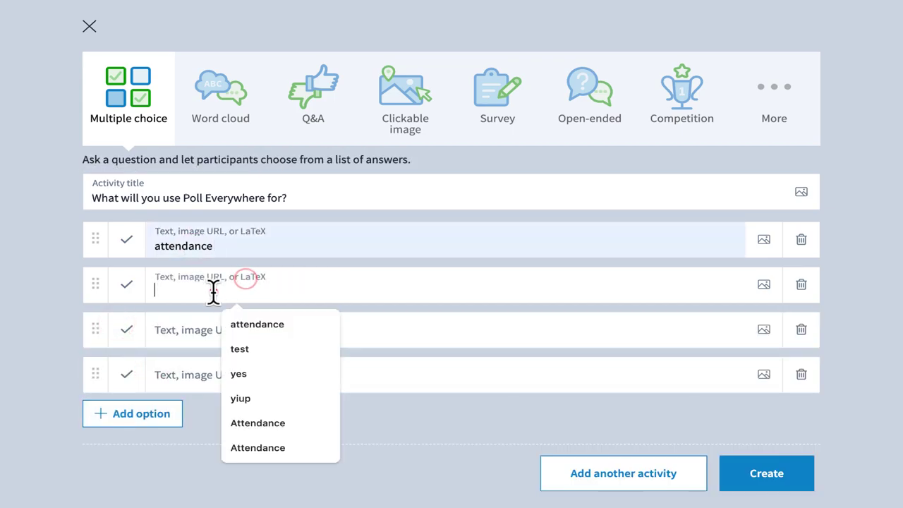
type("Class participation")
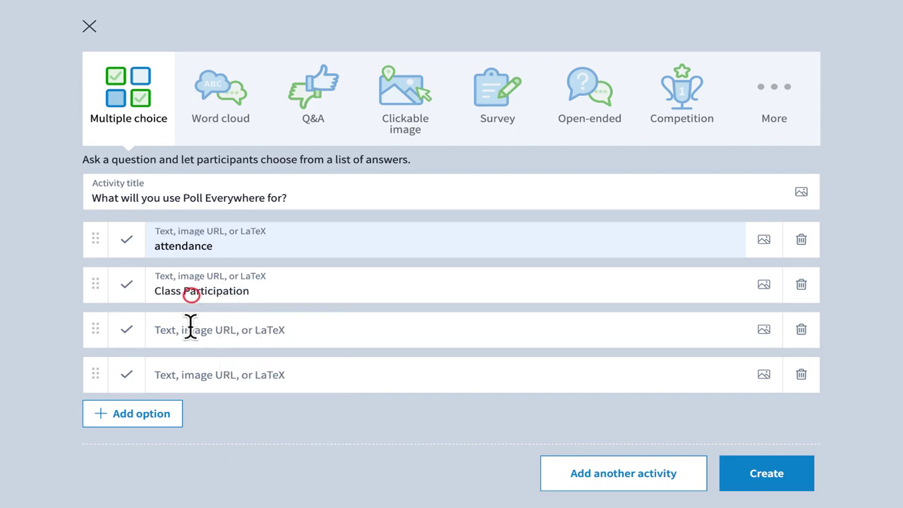
left_click(190, 327)
type("Pop Quiz")
left_click(200, 365)
type("Im not sure yet")
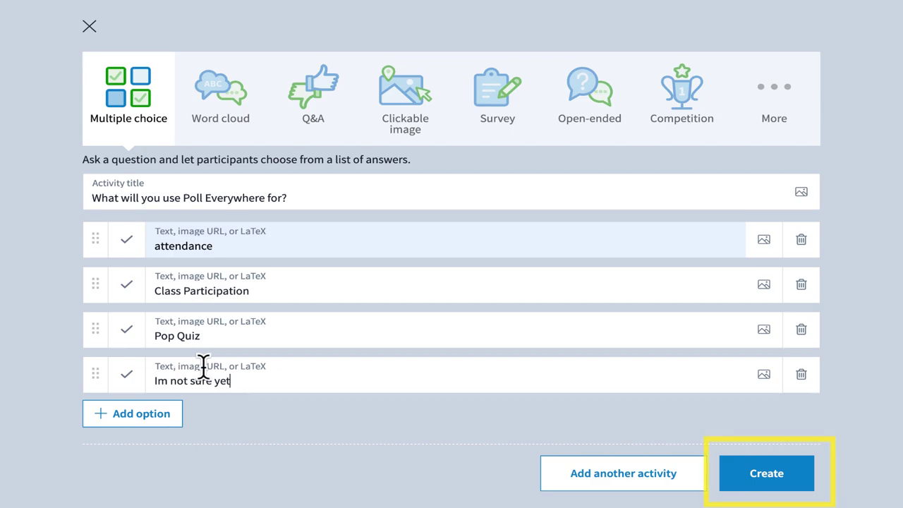
left_click(759, 474)
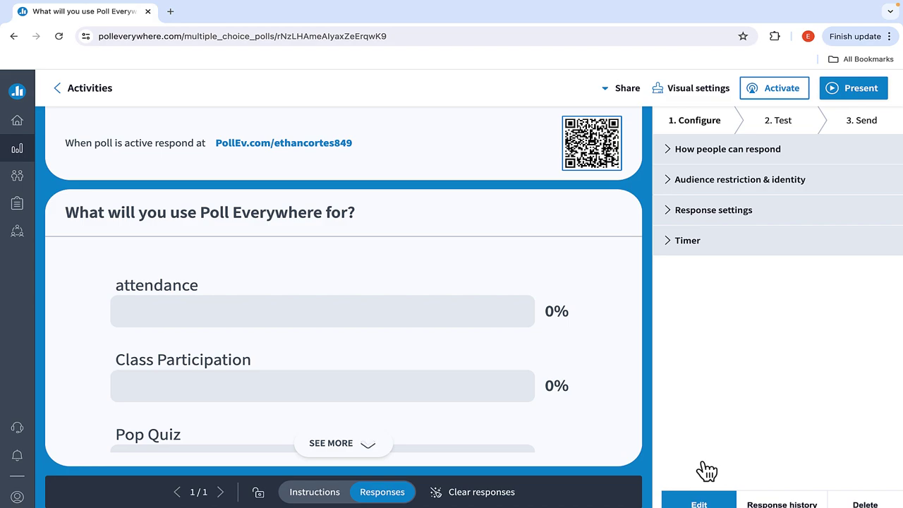
Review the response method, audience restriction and response settings, then expand Timer showing 0 minutes 0 seconds
left_click(672, 150)
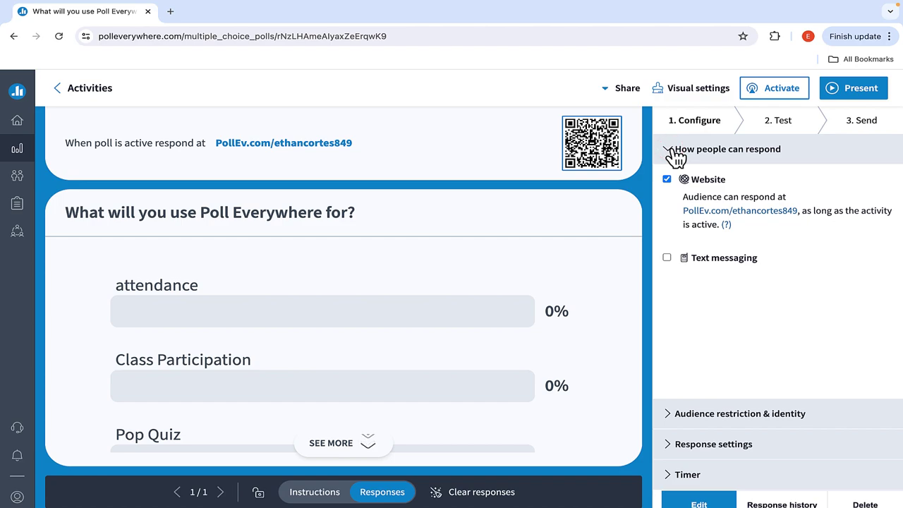
left_click(676, 152)
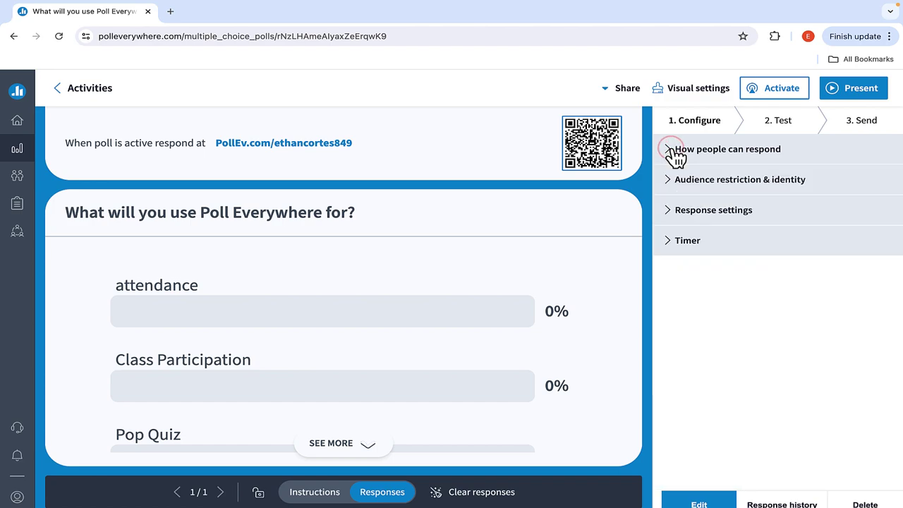
left_click(677, 186)
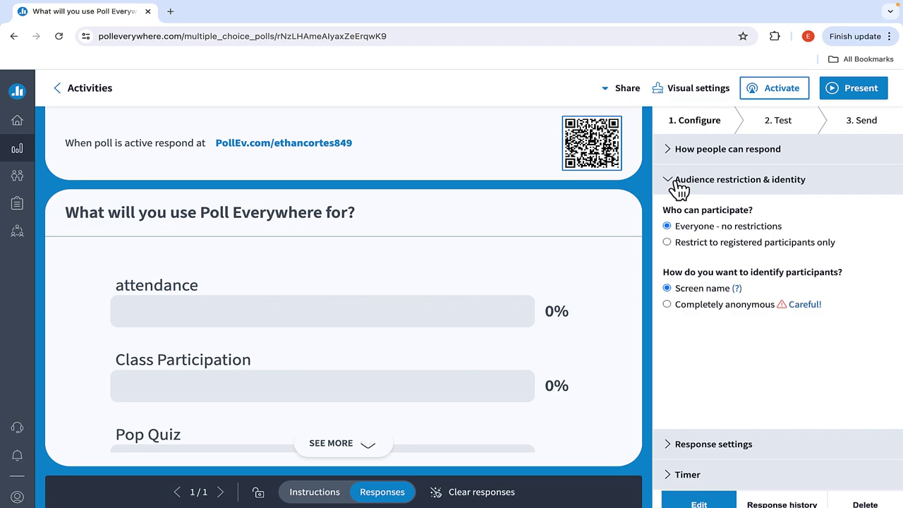
left_click(669, 183)
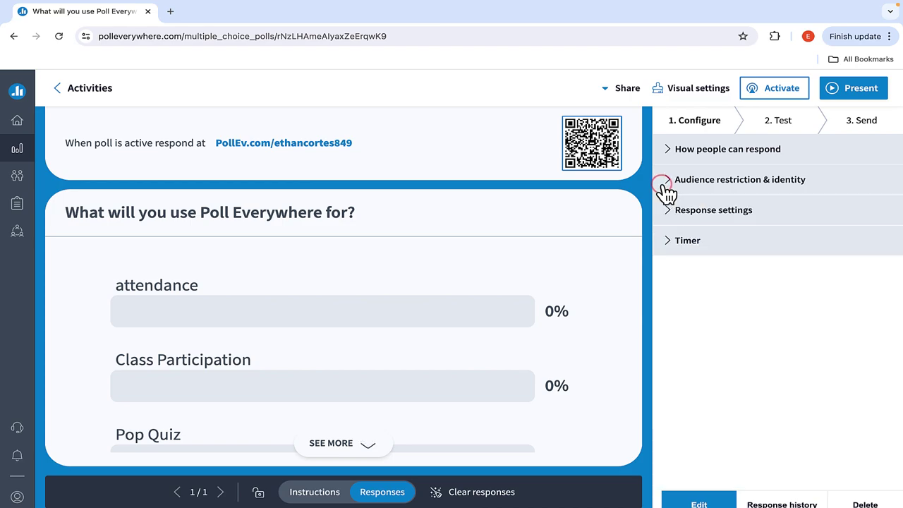
left_click(666, 213)
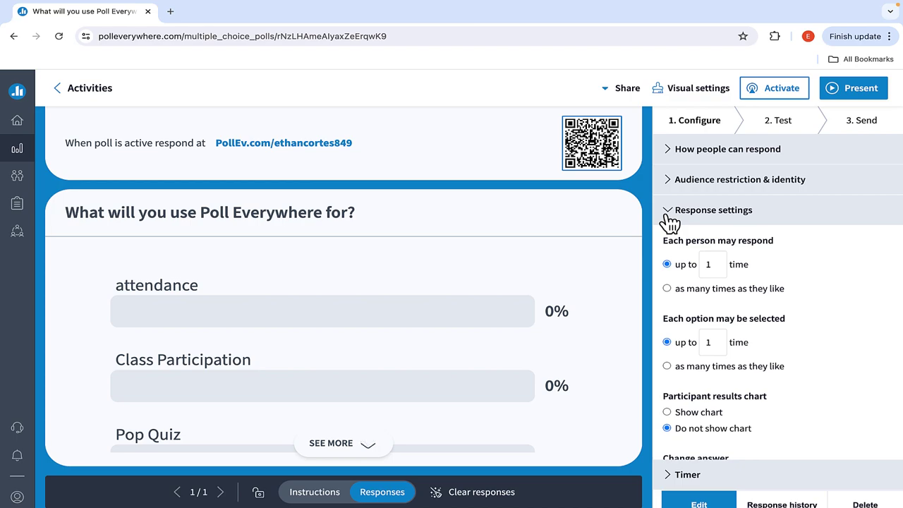
left_click(668, 221)
left_click(671, 238)
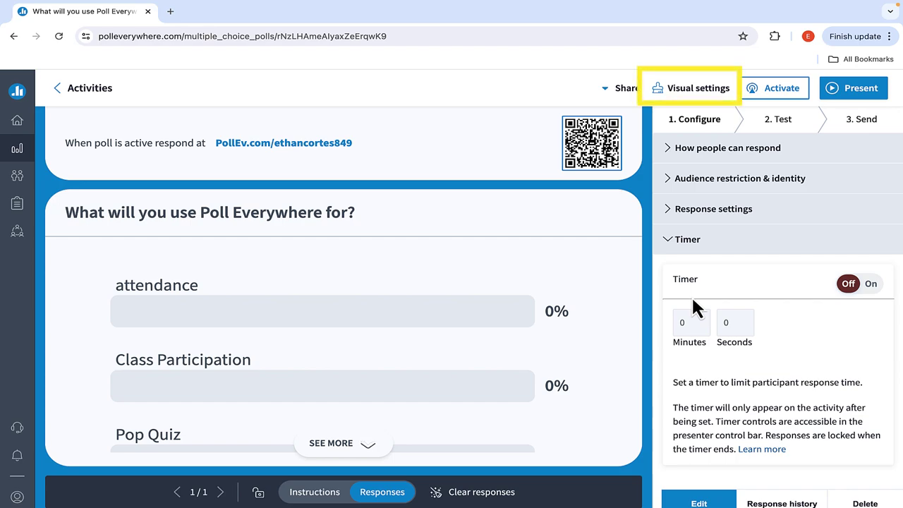
Activate the poll after reviewing its visual settings, then close the Visual settings panel
left_click(676, 87)
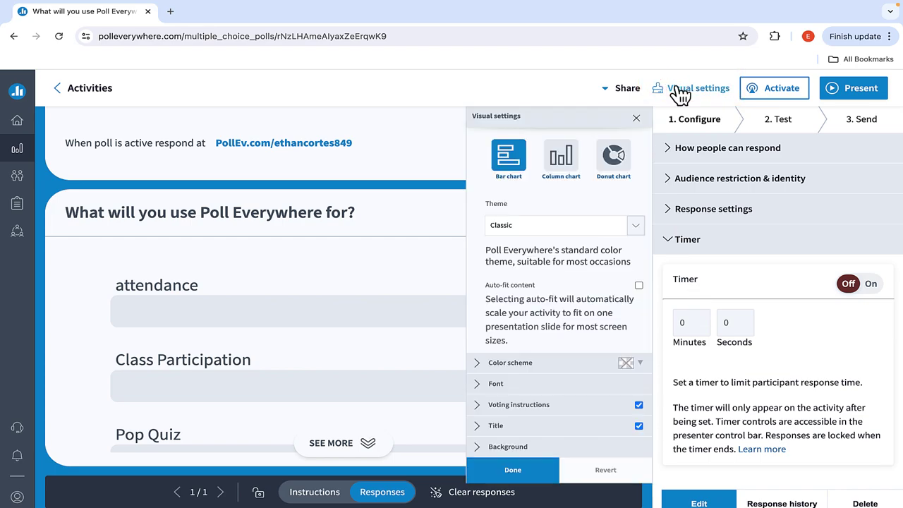
left_click(775, 91)
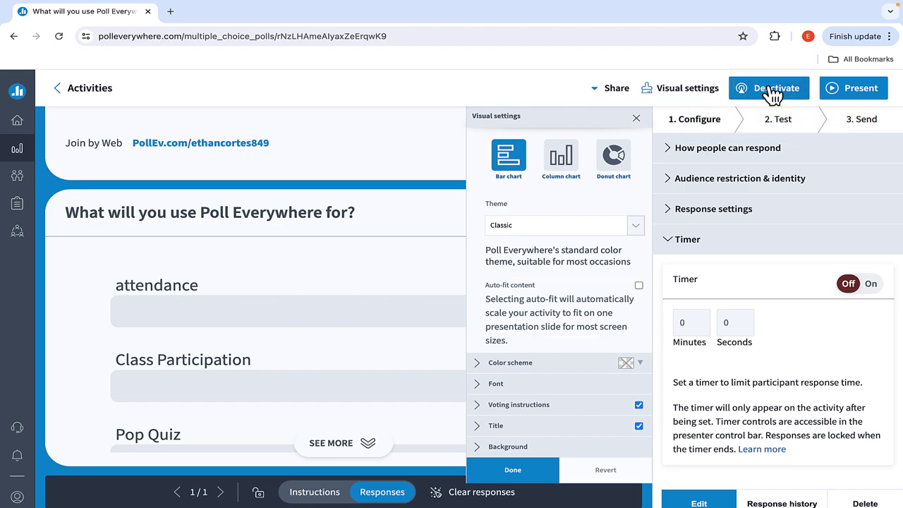
left_click(636, 118)
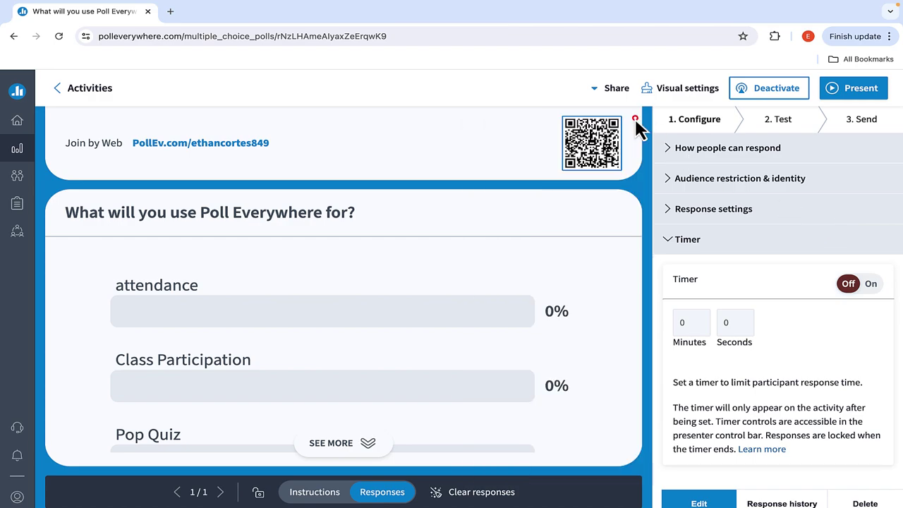